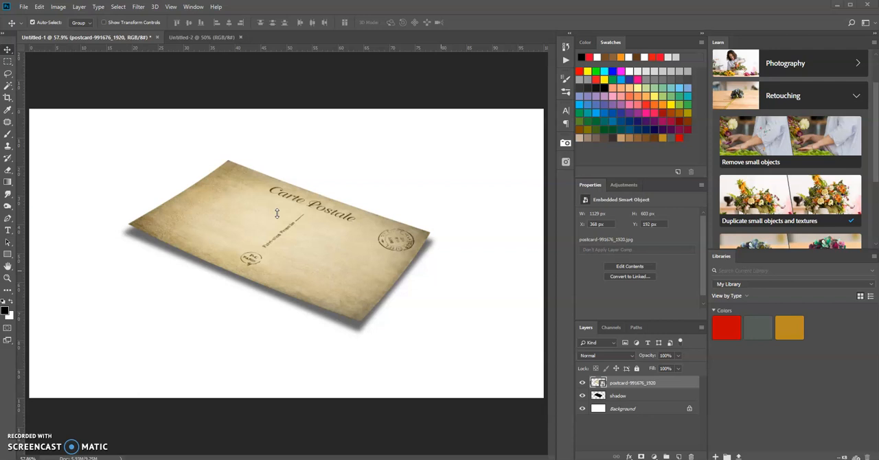
# Step: Place the postcard-991676_1920 image into the Untitled-2 document and scale it to about 28%
pyautogui.click(203, 38)
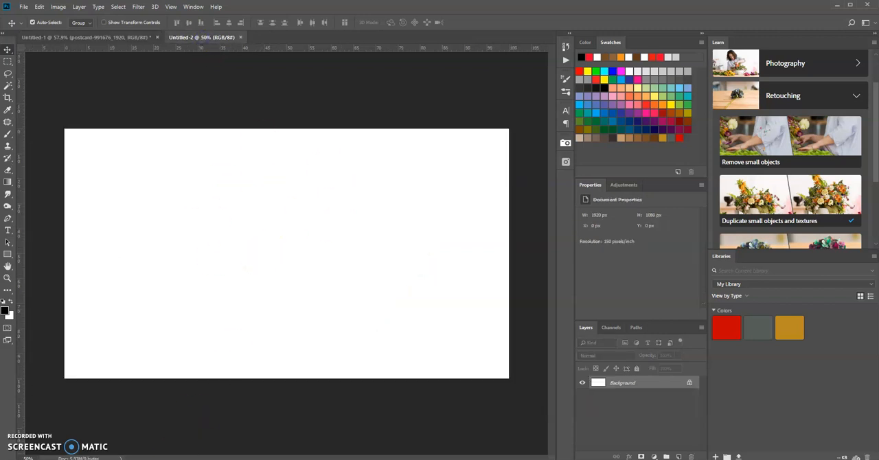
pyautogui.click(175, 457)
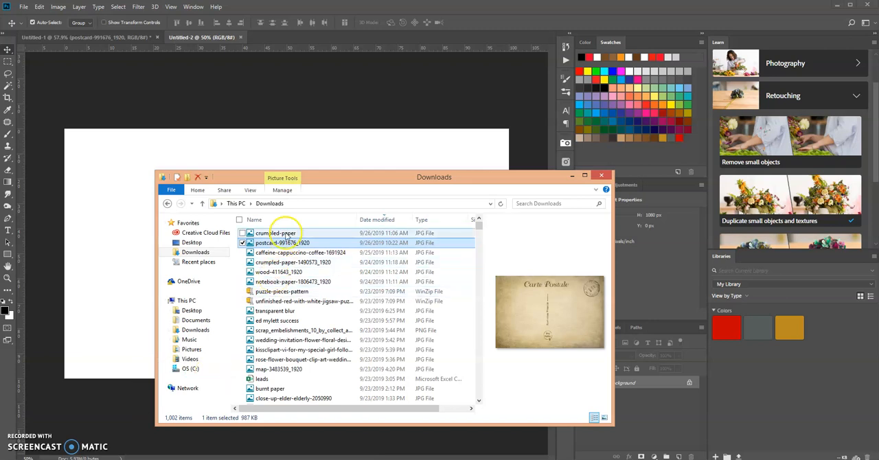
pyautogui.moveTo(265, 244); pyautogui.dragTo(126, 228)
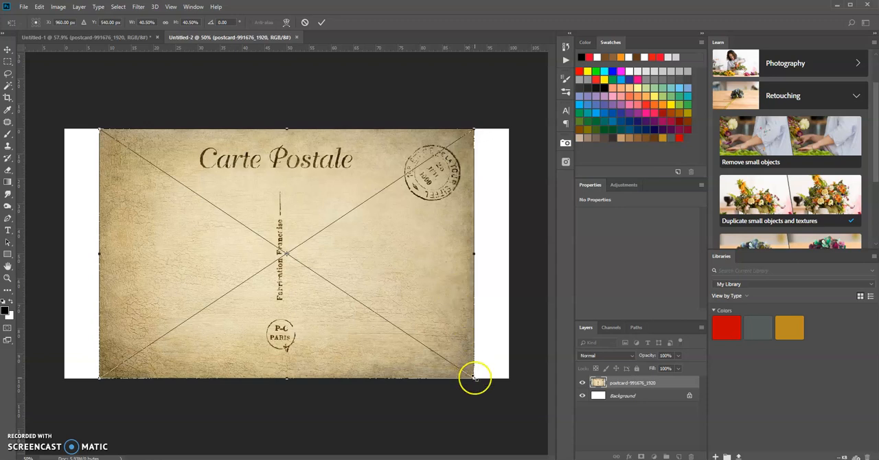
pyautogui.moveTo(474, 377); pyautogui.dragTo(430, 316)
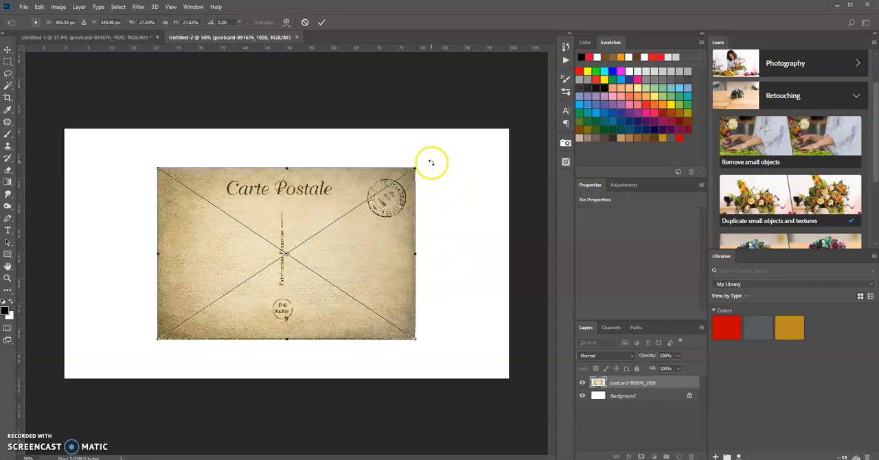
# Step: Rotate the postcard clockwise to about 20.5 degrees and distort its corners so it lies in perspective near the canvas centre
pyautogui.moveTo(424, 160); pyautogui.dragTo(446, 199)
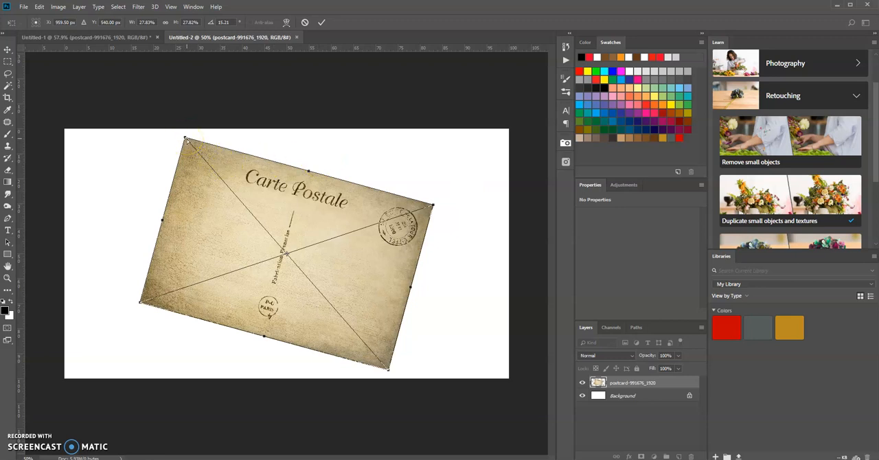
pyautogui.moveTo(186, 140); pyautogui.dragTo(220, 203)
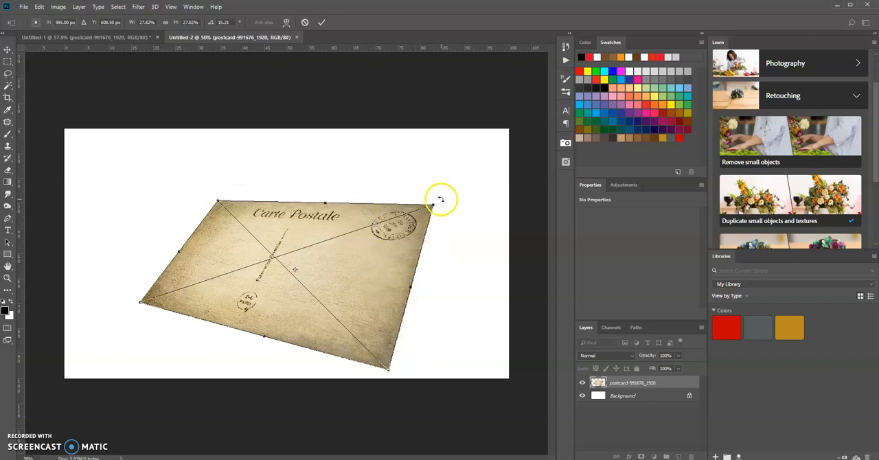
pyautogui.moveTo(432, 207); pyautogui.dragTo(430, 237)
pyautogui.moveTo(300, 273); pyautogui.dragTo(294, 236)
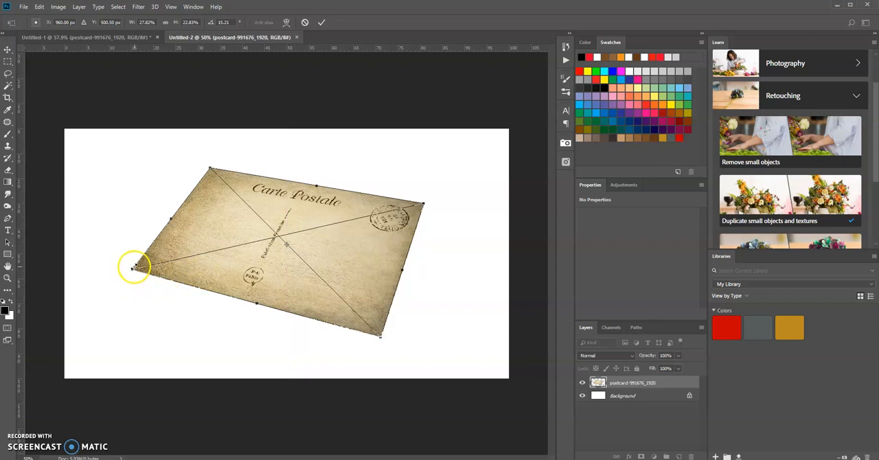
pyautogui.moveTo(134, 271); pyautogui.dragTo(143, 268)
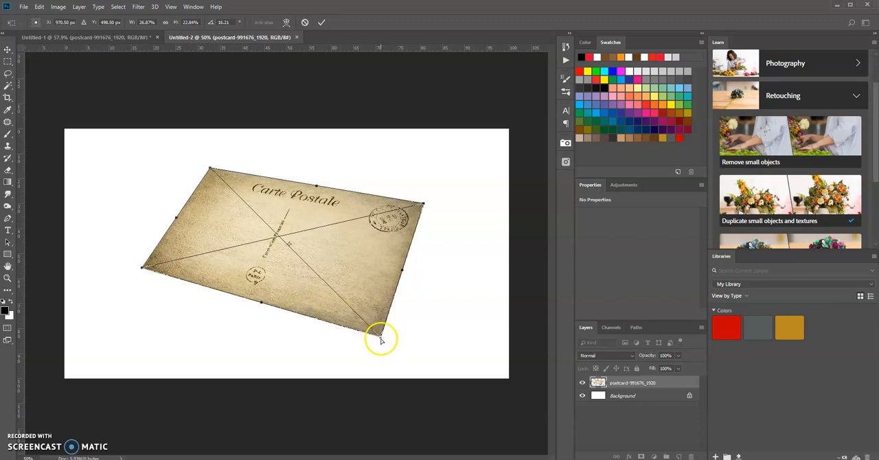
pyautogui.moveTo(381, 339); pyautogui.dragTo(373, 322)
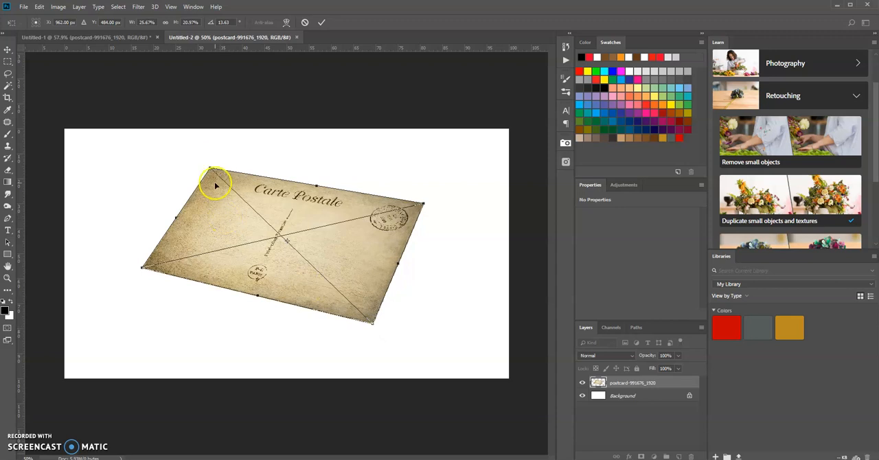
pyautogui.moveTo(210, 169); pyautogui.dragTo(217, 184)
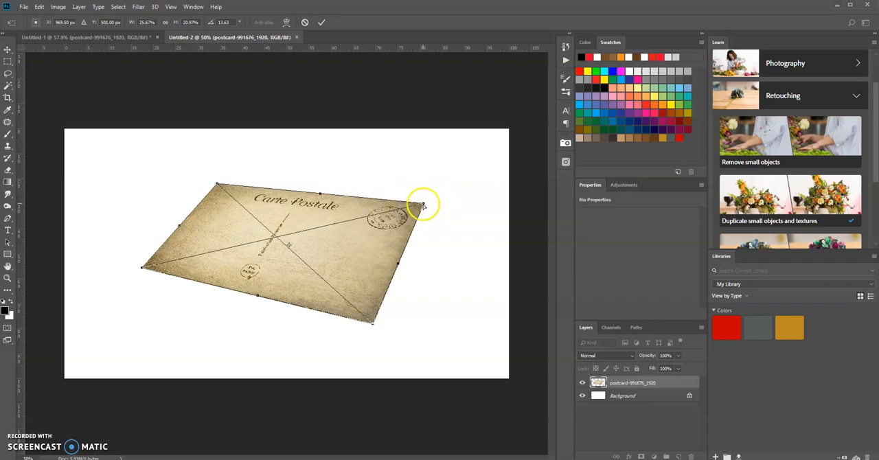
pyautogui.moveTo(422, 202); pyautogui.dragTo(433, 221)
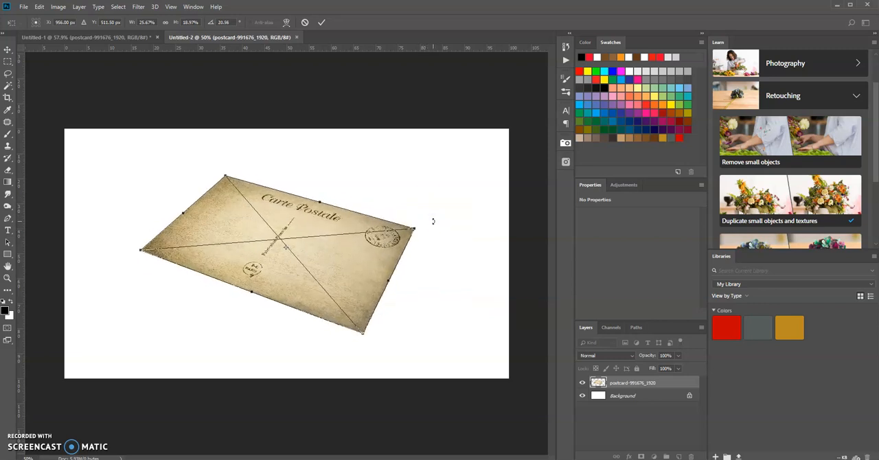
pyautogui.press('Return')
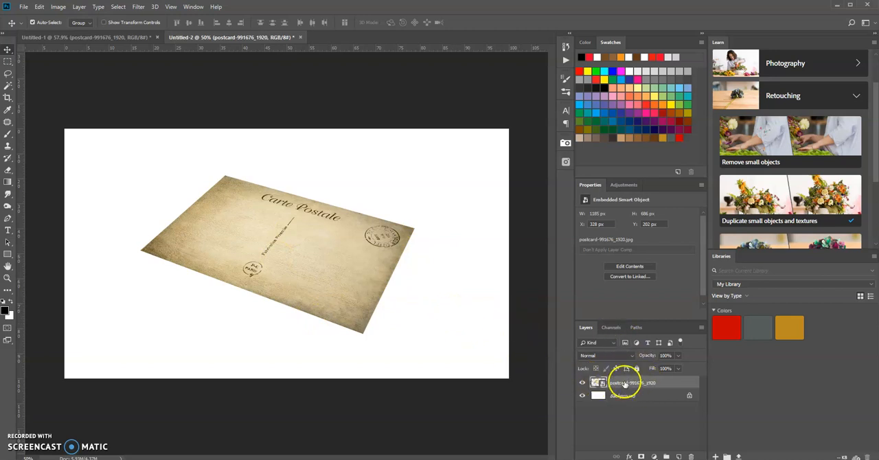
pyautogui.rightClick(661, 383)
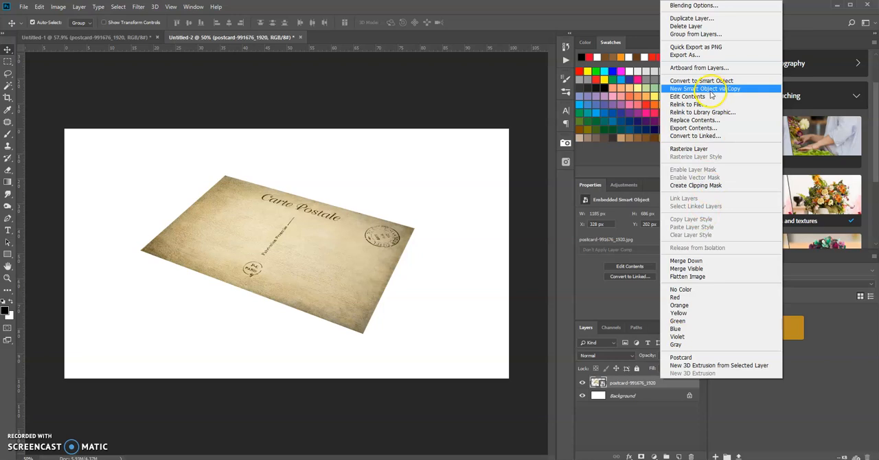
pyautogui.click(559, 15)
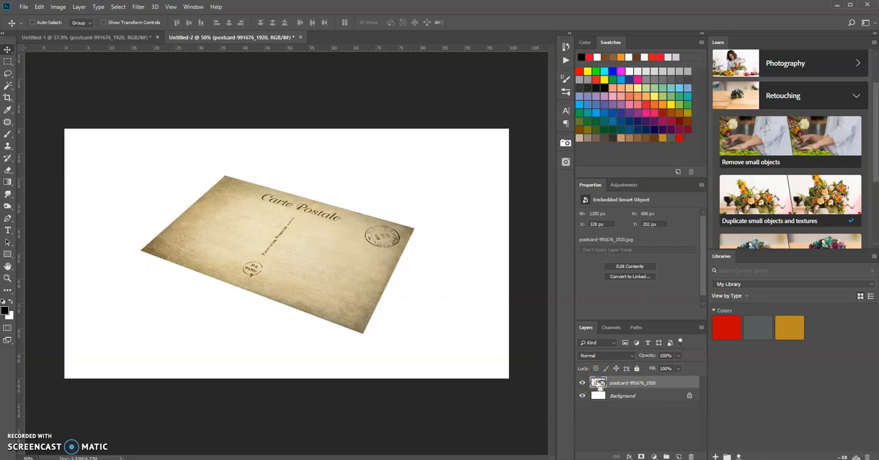
# Step: Load the postcard layer's outline as a selection and create a new layer named "shadow"
pyautogui.keyDown('ctrl'); pyautogui.click(598, 383); pyautogui.keyUp('ctrl')
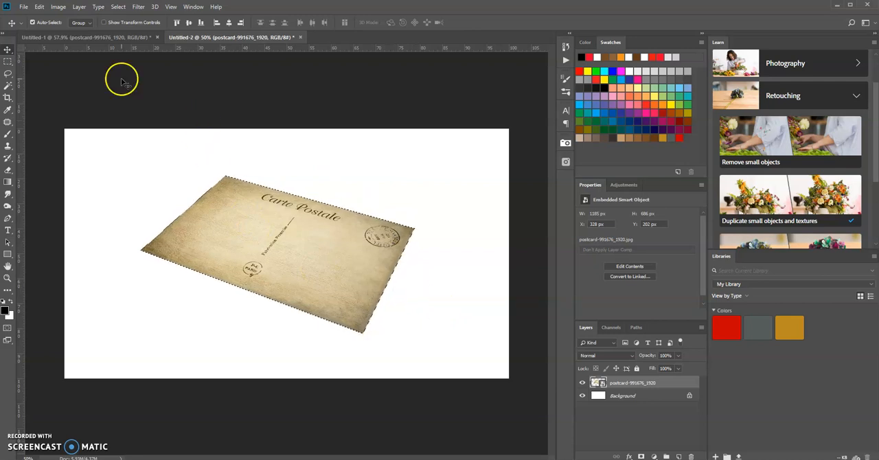
pyautogui.click(79, 9)
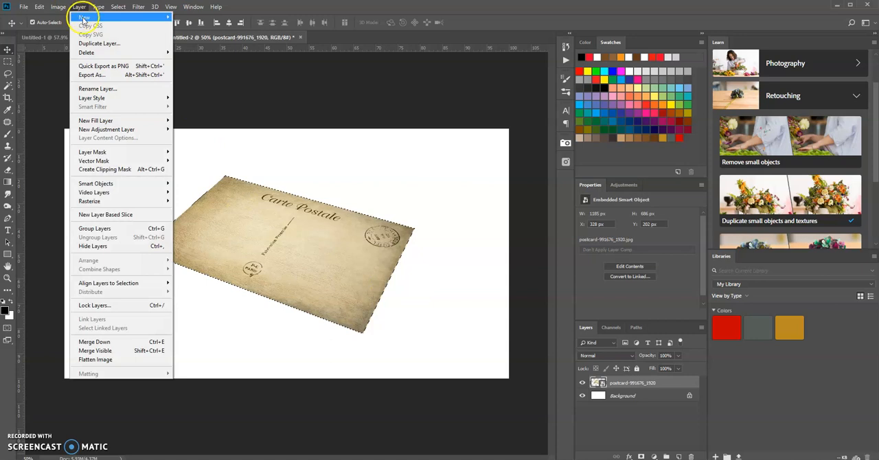
pyautogui.moveTo(82, 16)
pyautogui.click(187, 18)
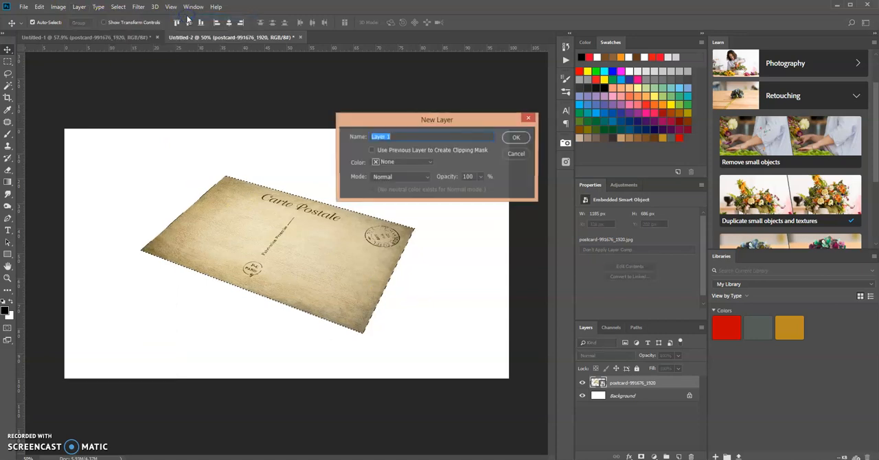
pyautogui.write('shadow')
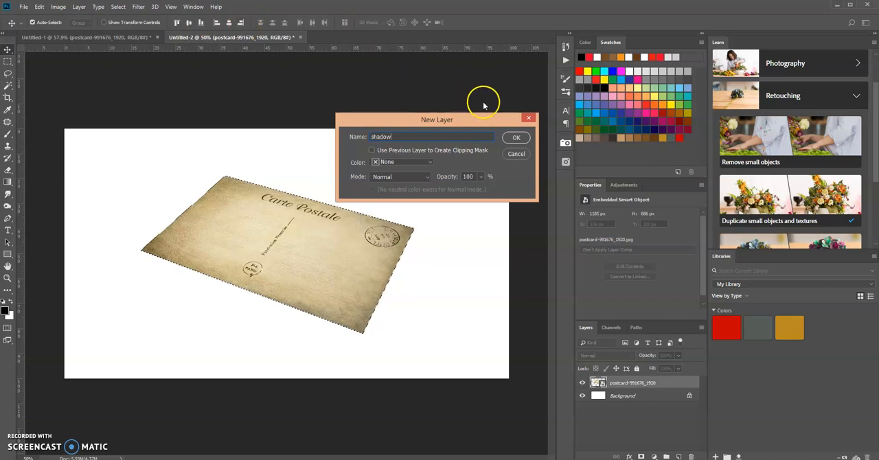
pyautogui.click(516, 137)
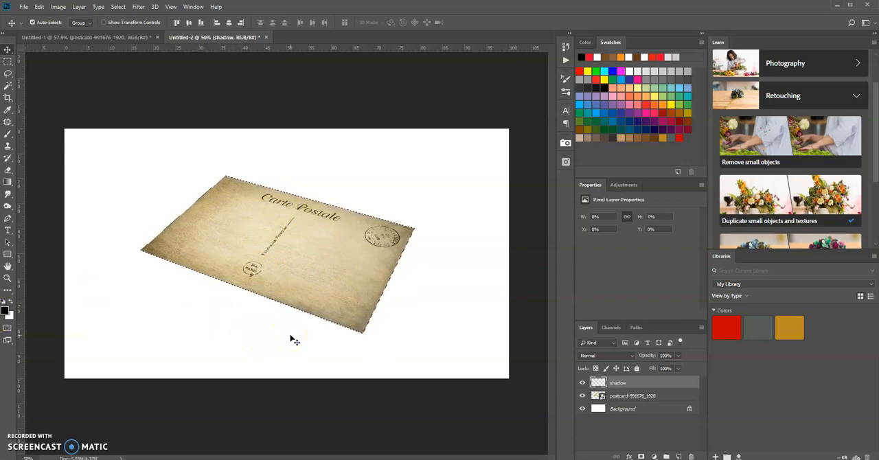
# Step: Fill the postcard-shaped selection with black on the shadow layer, deselect, and move that layer beneath the postcard layer
pyautogui.hotkey('alt', 'BackSpace')
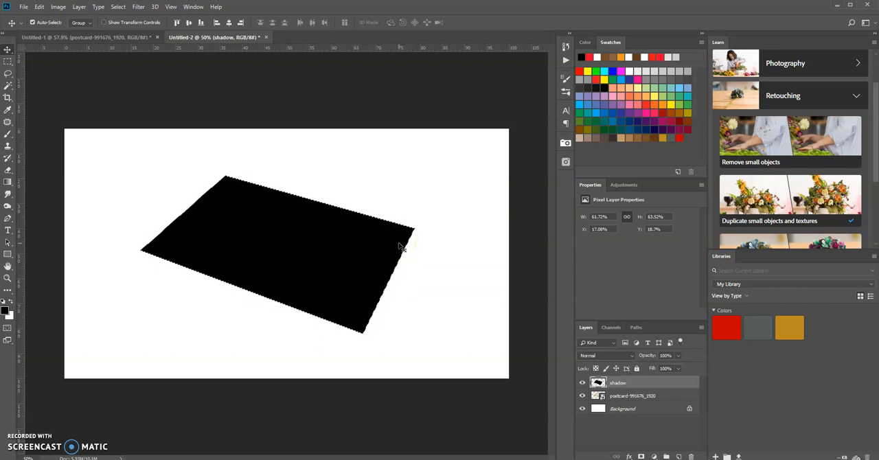
pyautogui.hotkey('ctrl', 'd')
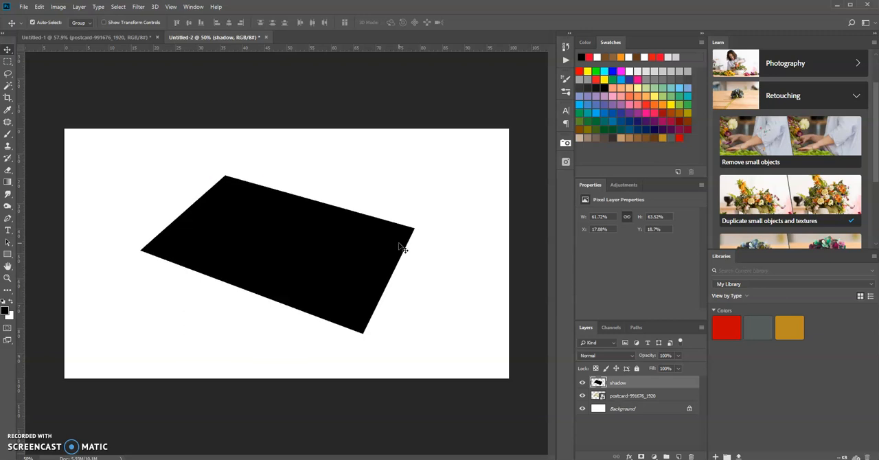
pyautogui.click(657, 384)
pyautogui.moveTo(657, 384)
pyautogui.mouseDown()
pyautogui.moveTo(660, 405)
pyautogui.moveTo(651, 399)
pyautogui.mouseUp()
pyautogui.click(652, 384)
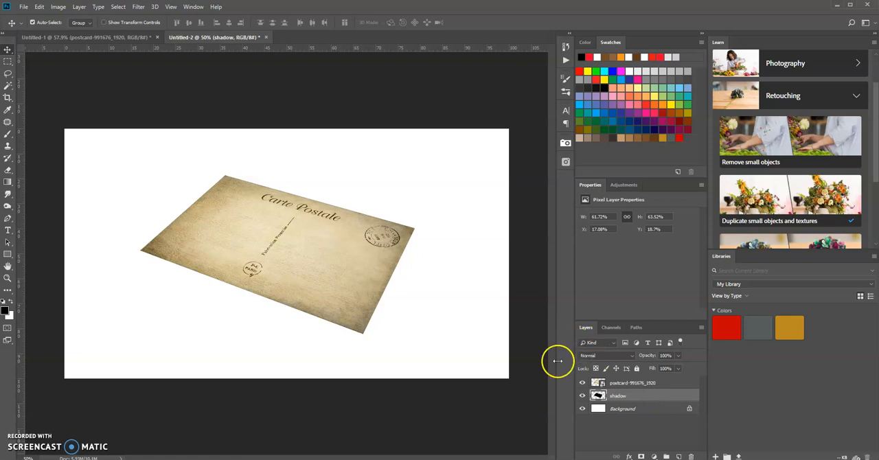
# Step: Shift the postcard straight up about 22 px off its shadow and set the shadow layer's opacity to 60%
pyautogui.click(319, 259)
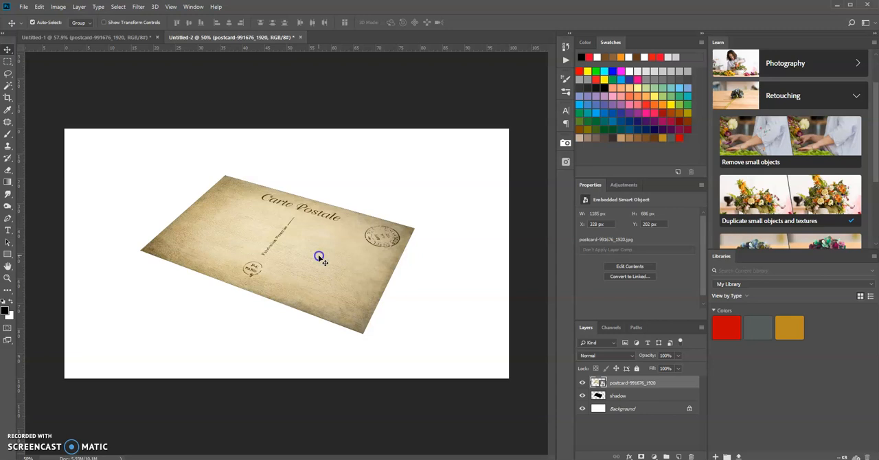
pyautogui.moveTo(320, 258)
pyautogui.mouseDown()
pyautogui.moveTo(322, 243)
pyautogui.moveTo(322, 252)
pyautogui.mouseUp()
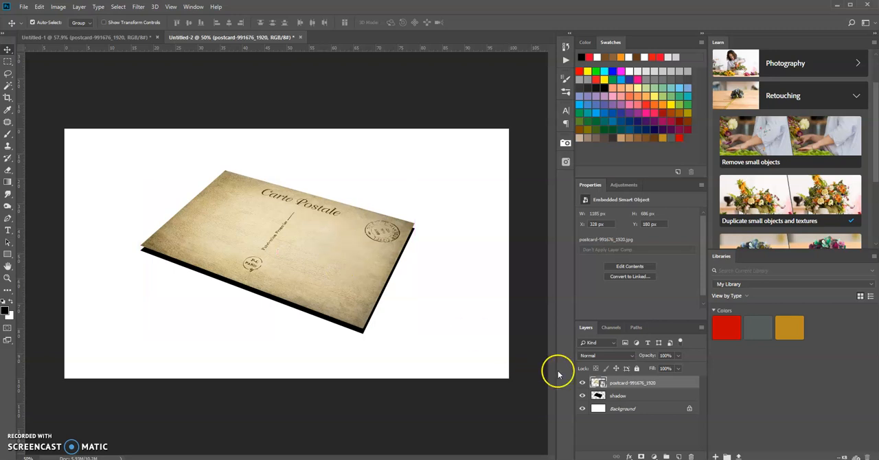
pyautogui.click(636, 396)
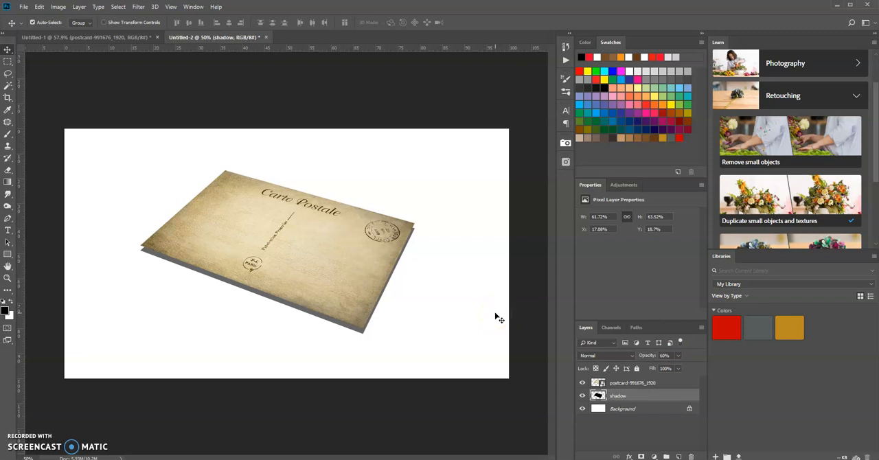
# Step: Warp the postcard layer by pulling its four corners slightly so the card looks gently curled above the shadow
pyautogui.click(625, 384)
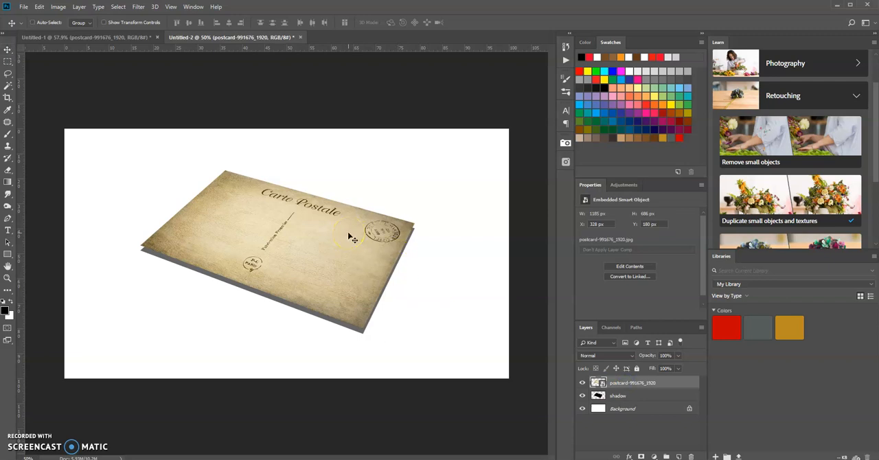
pyautogui.hotkey('ctrl', 't')
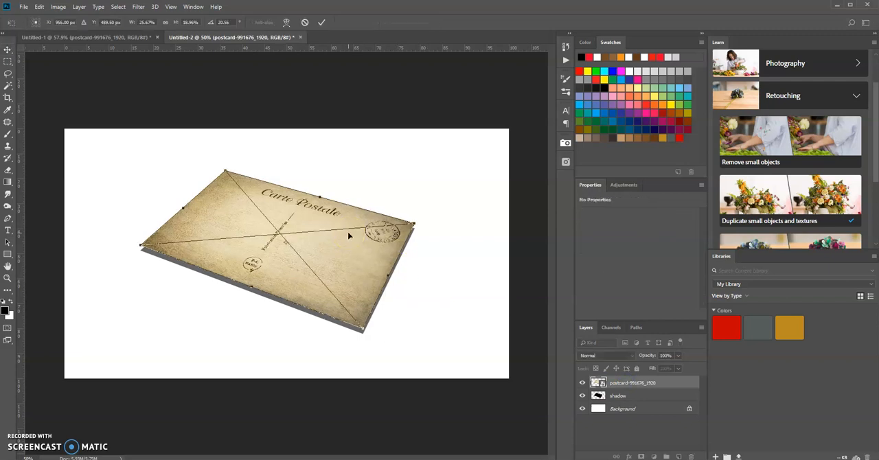
pyautogui.click(288, 22)
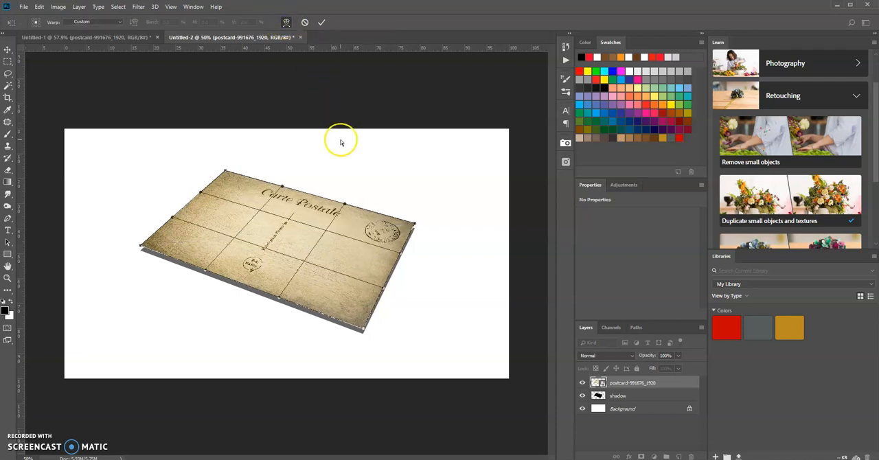
pyautogui.click(226, 170)
pyautogui.moveTo(225, 170); pyautogui.dragTo(221, 167)
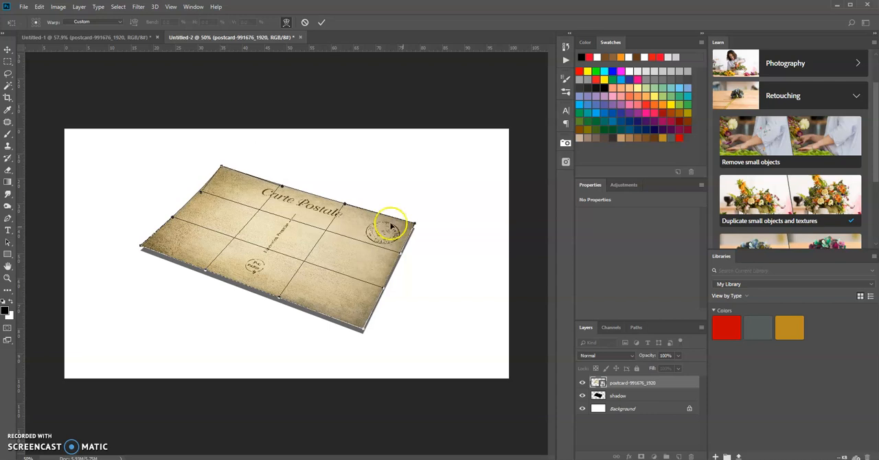
pyautogui.moveTo(411, 226); pyautogui.dragTo(414, 218)
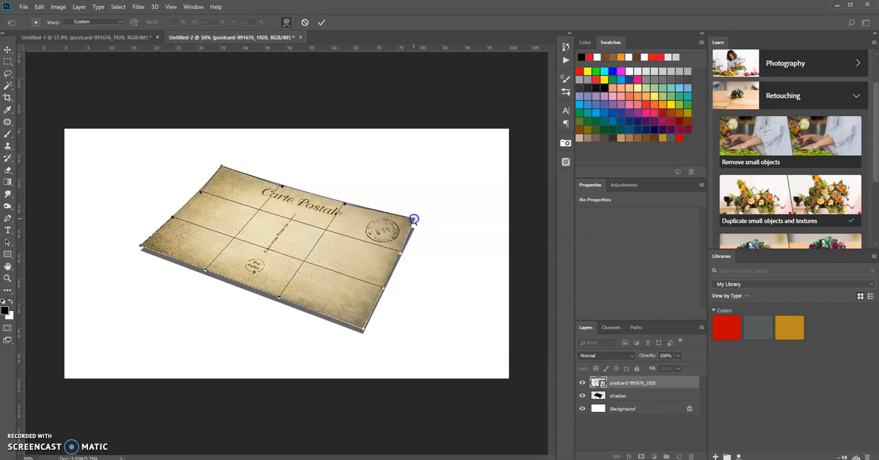
pyautogui.moveTo(363, 324); pyautogui.dragTo(361, 325)
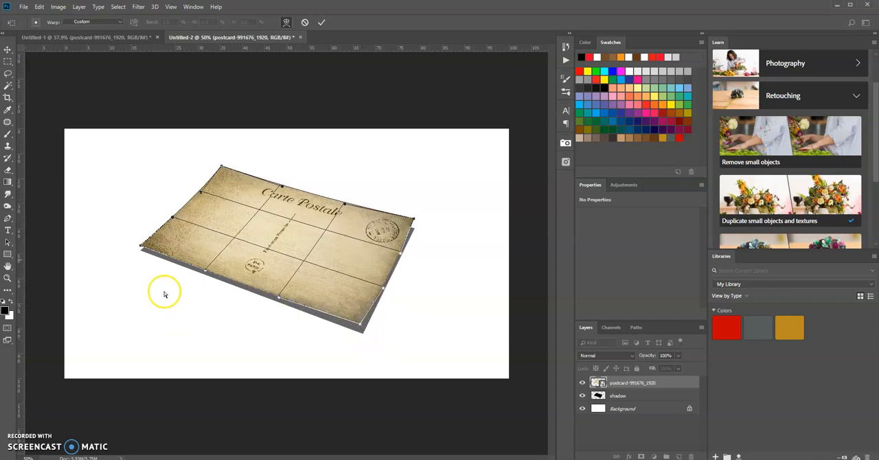
pyautogui.moveTo(140, 245); pyautogui.dragTo(135, 240)
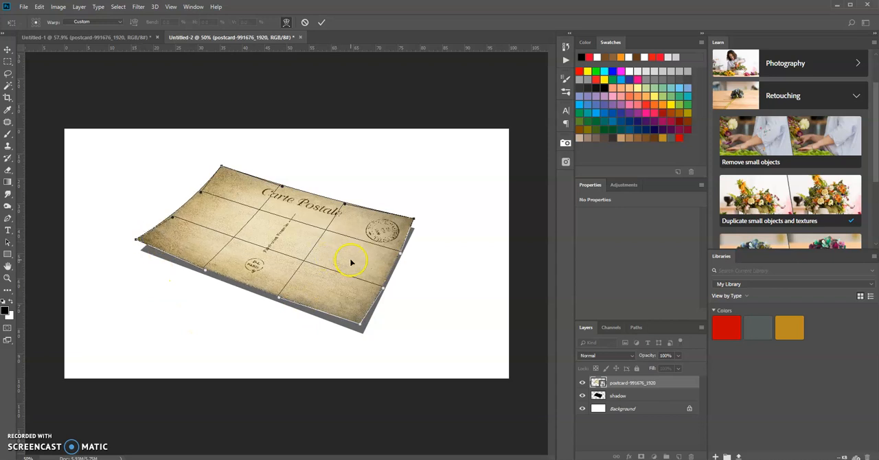
pyautogui.press('Return')
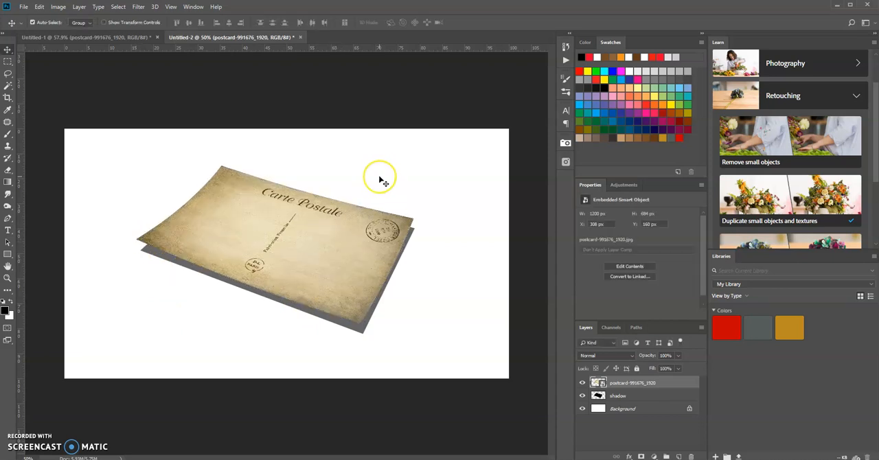